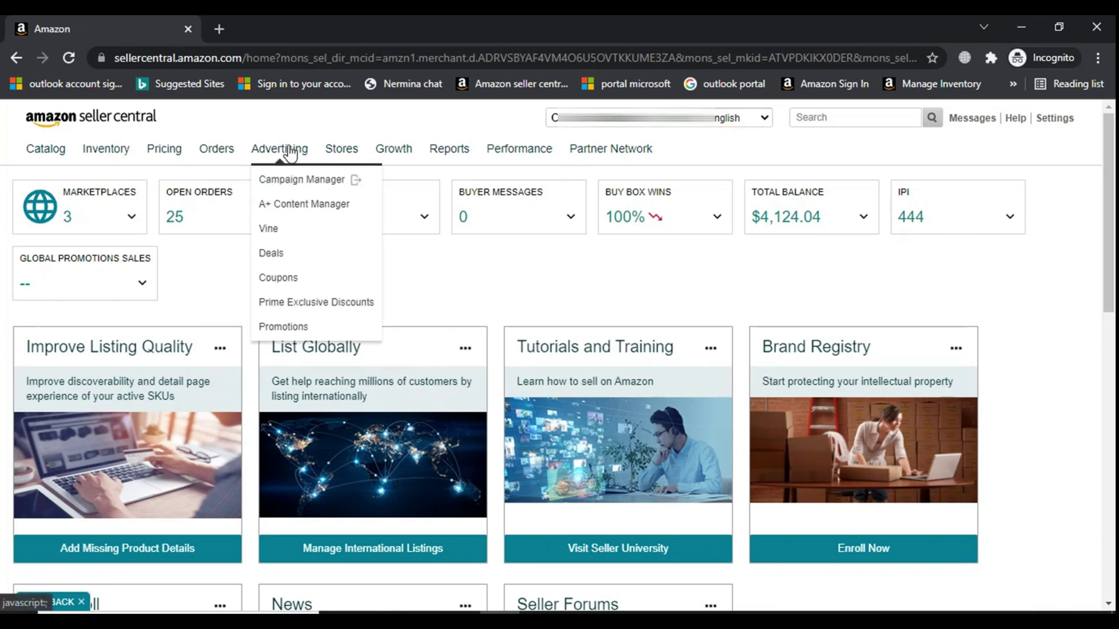
Go to the Promotions page from the Advertising menu
click(279, 332)
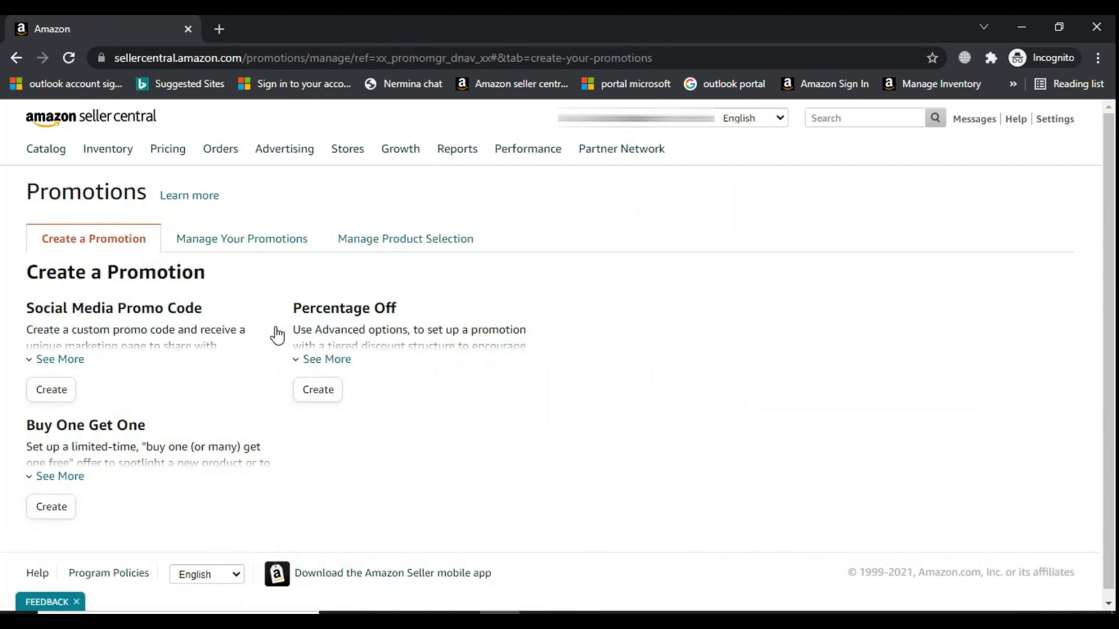
Begin a Percentage Off promotion, keeping the minimum purchase quantity at 1
click(318, 390)
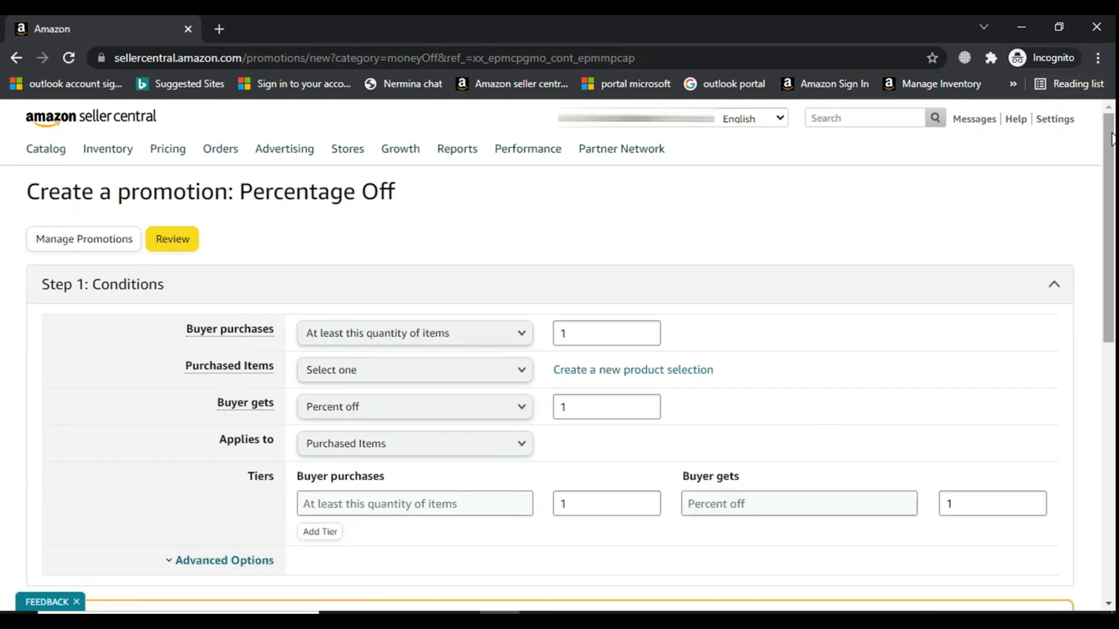
drag(1112, 141, 1113, 177)
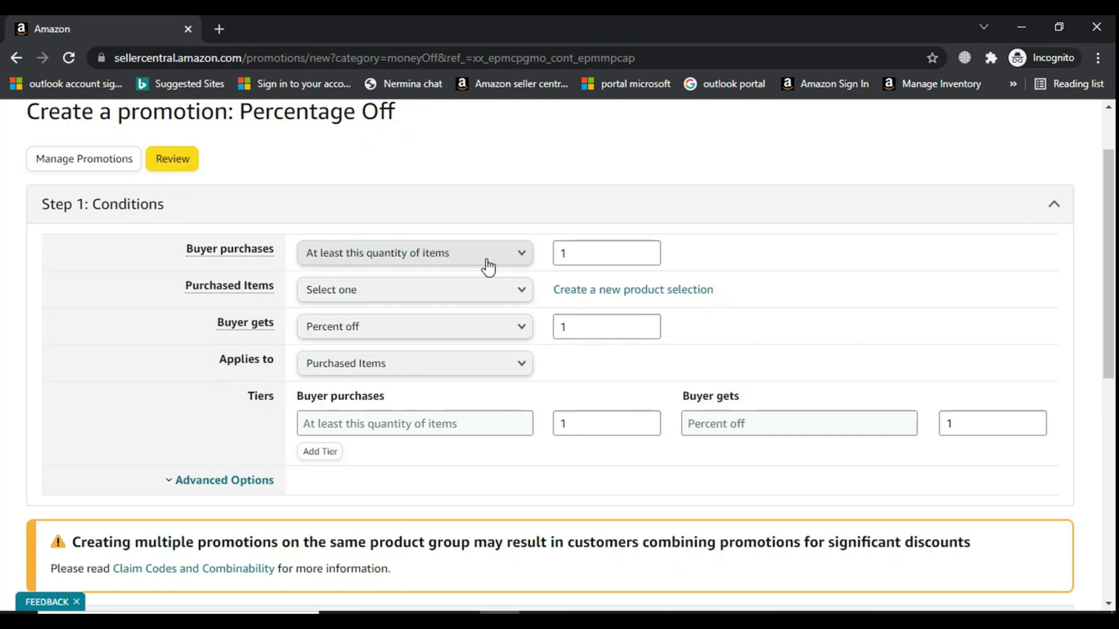
click(581, 254)
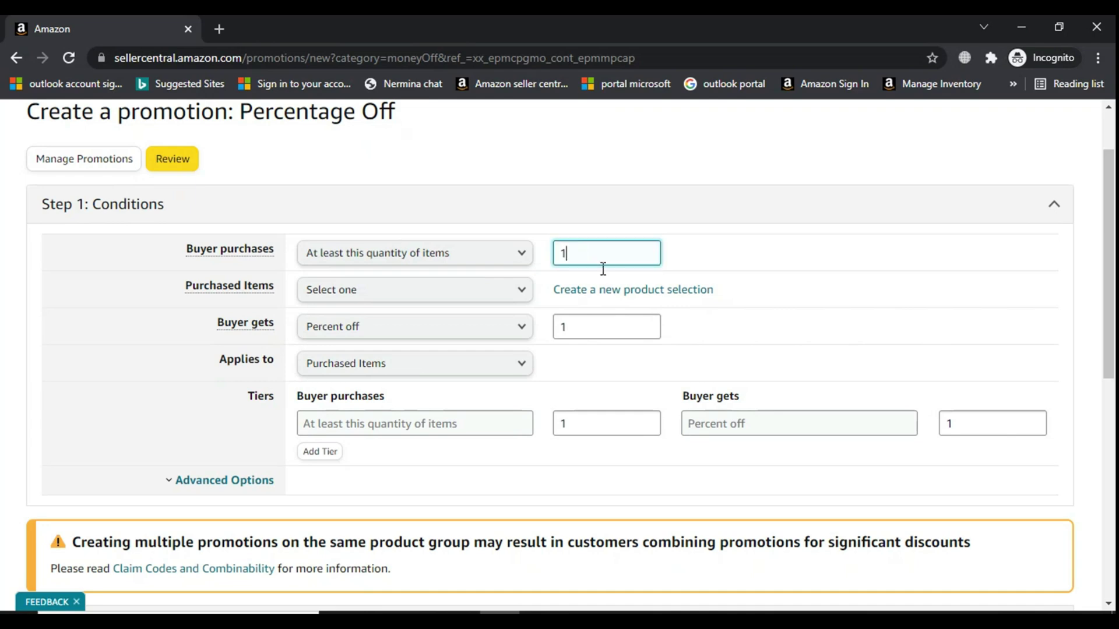
click(739, 261)
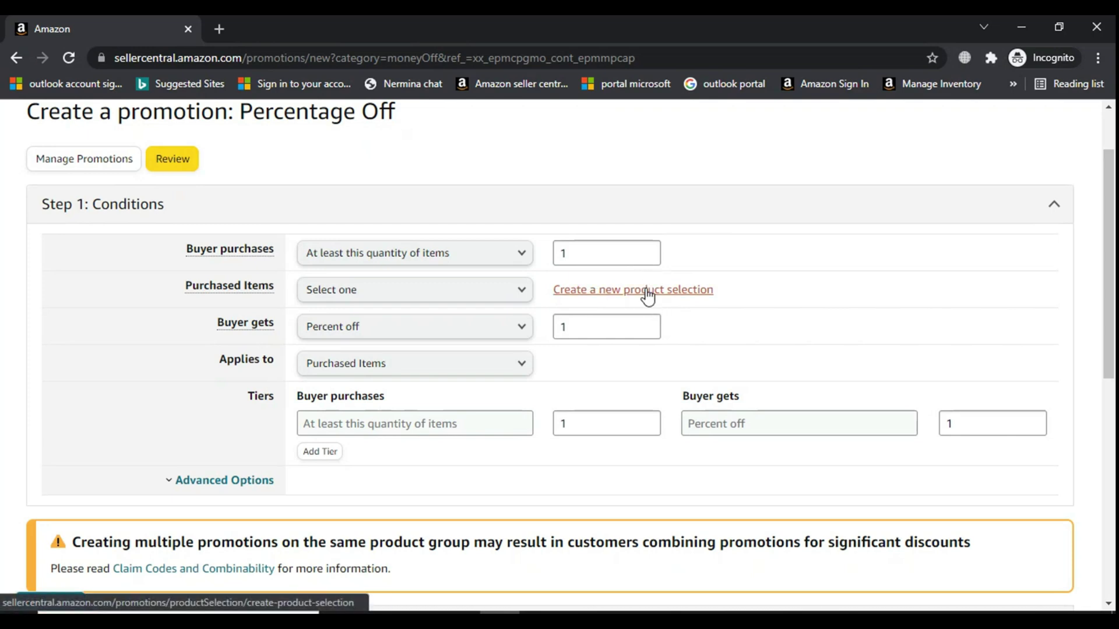
click(523, 291)
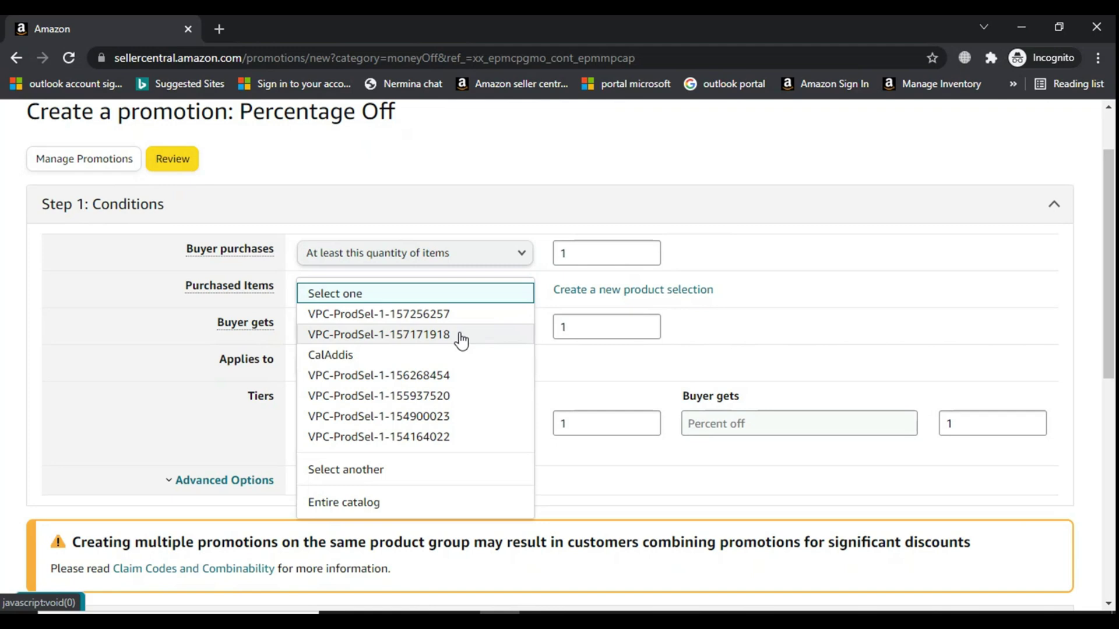
click(421, 343)
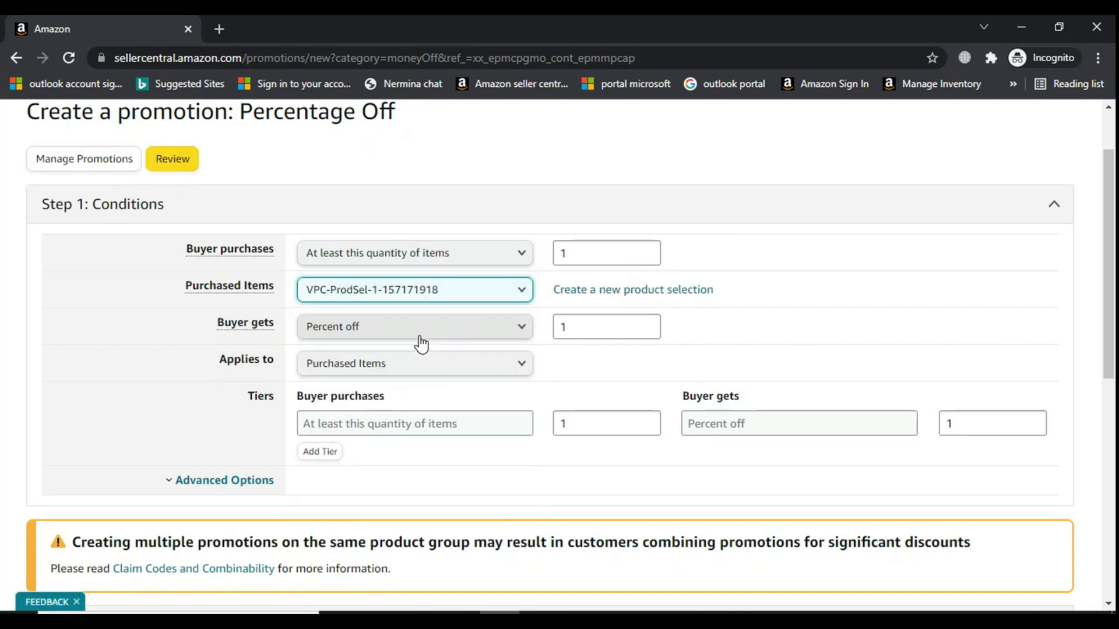
click(599, 325)
text(0)
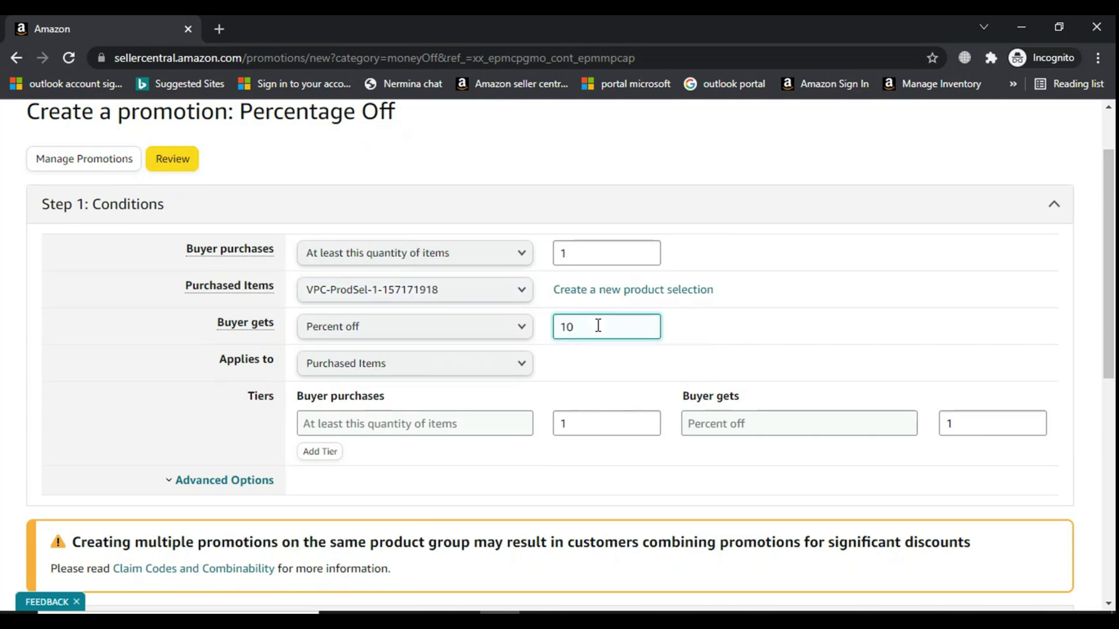
click(631, 370)
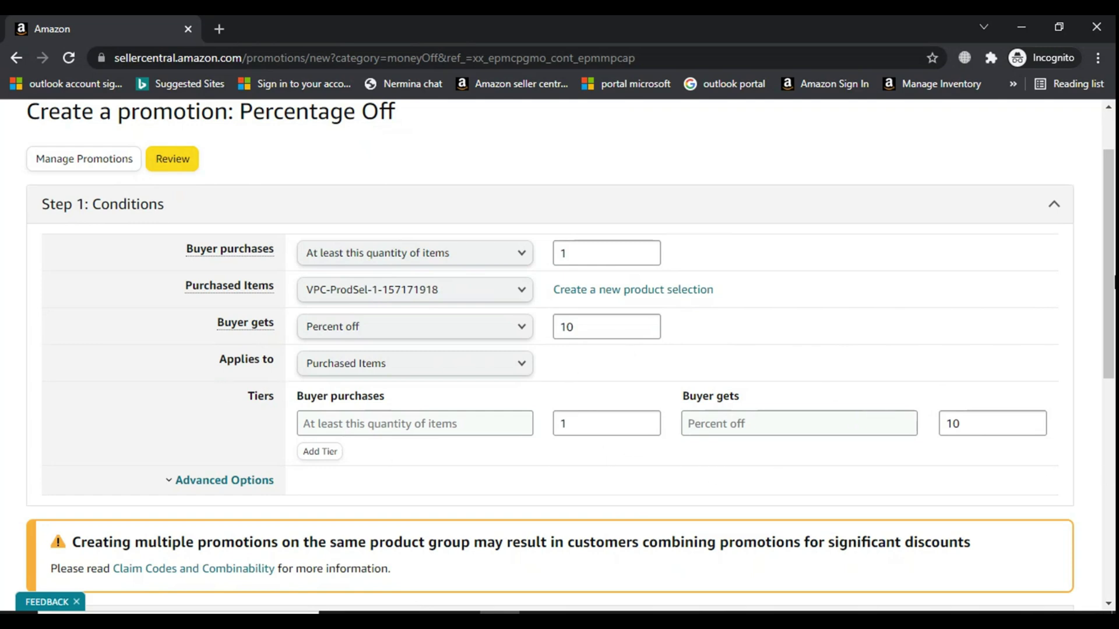
scroll(1114, 280, down, 1)
scroll(1115, 297, down, 1)
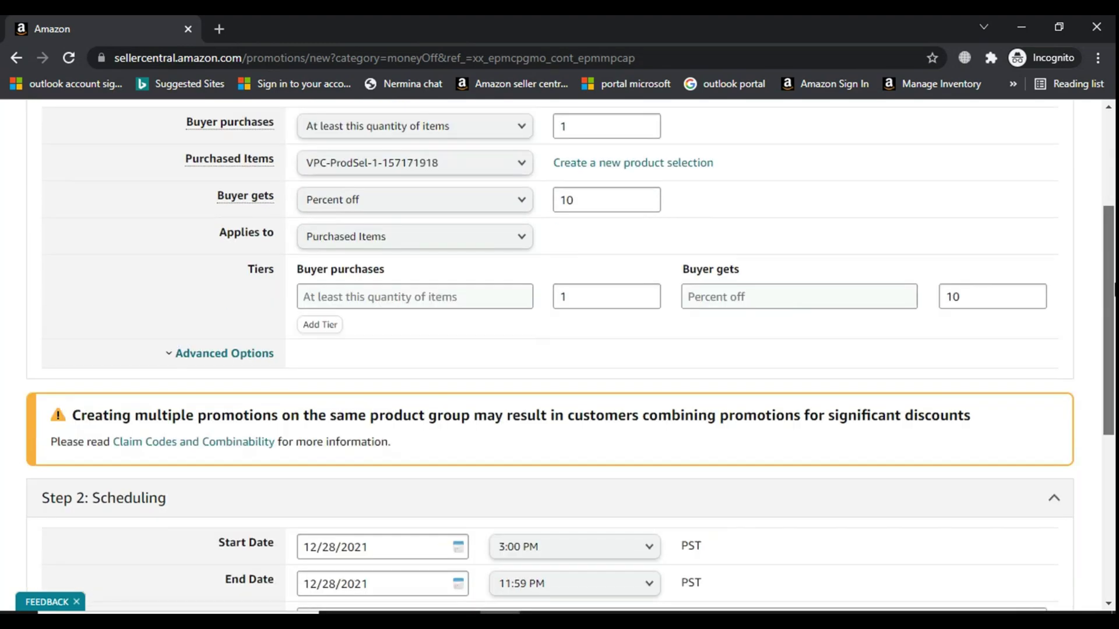
drag(1115, 304, 1113, 400)
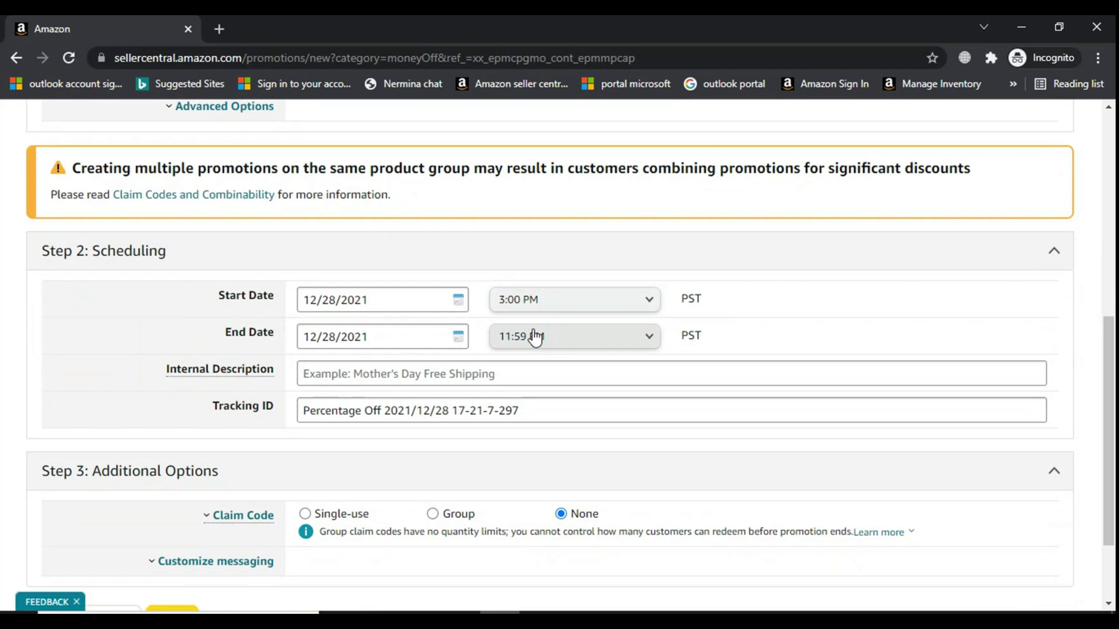
Schedule the promotion from 12/29/2021 to 12/31/2021
click(384, 302)
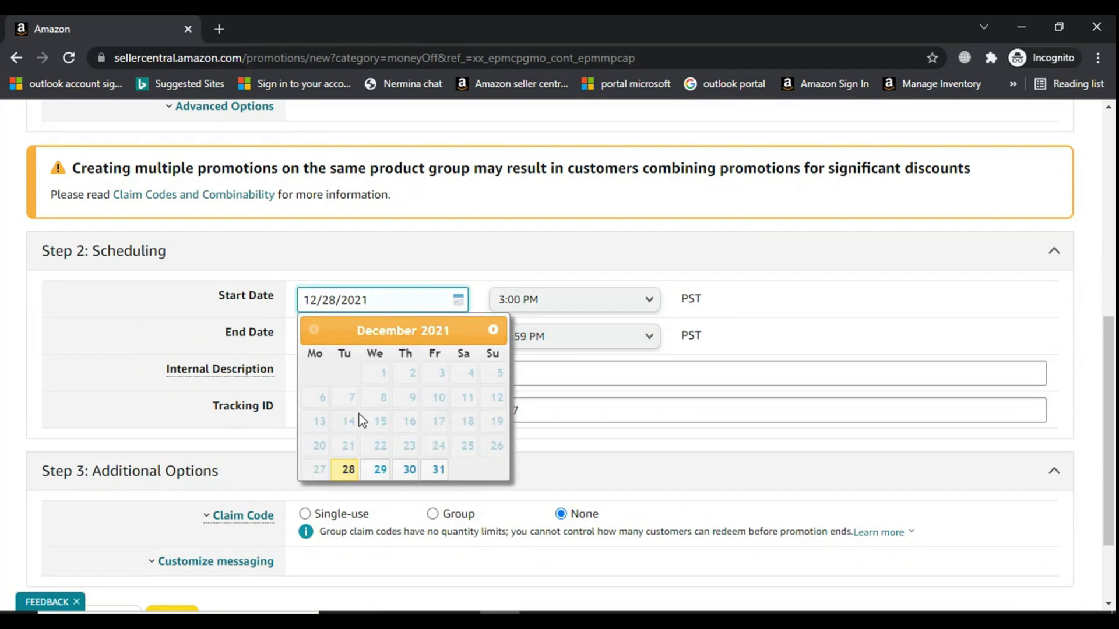
click(376, 471)
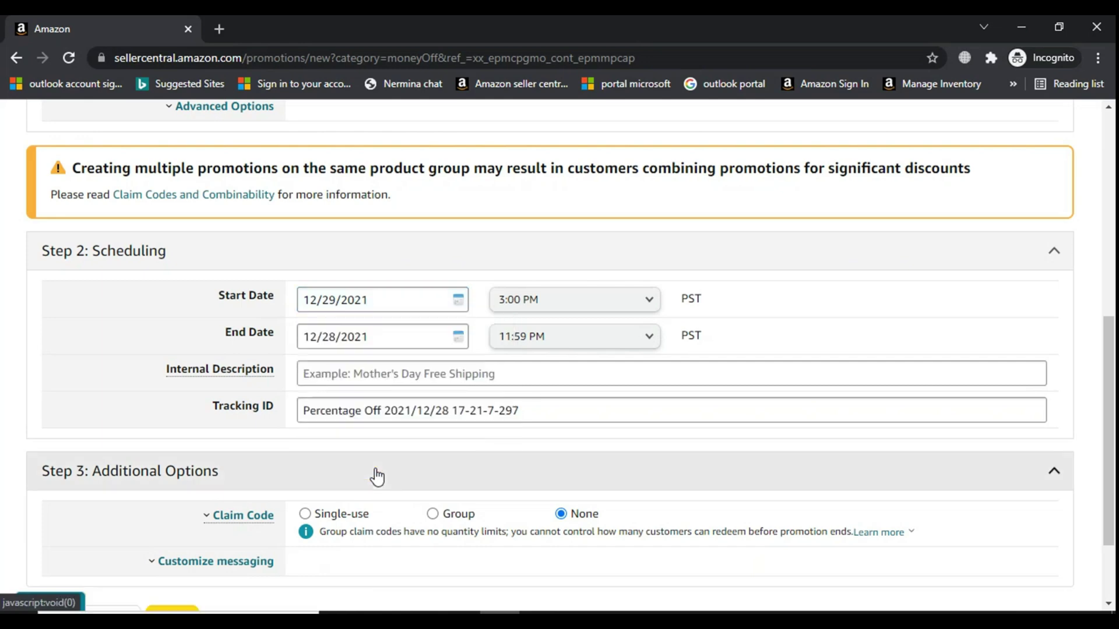
click(401, 333)
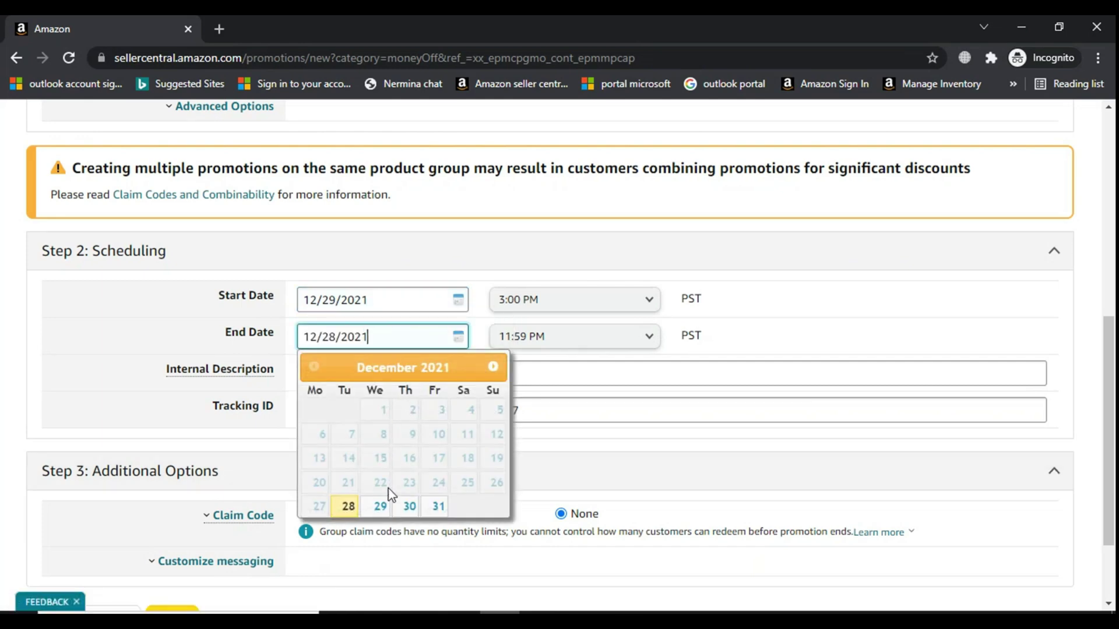
click(434, 507)
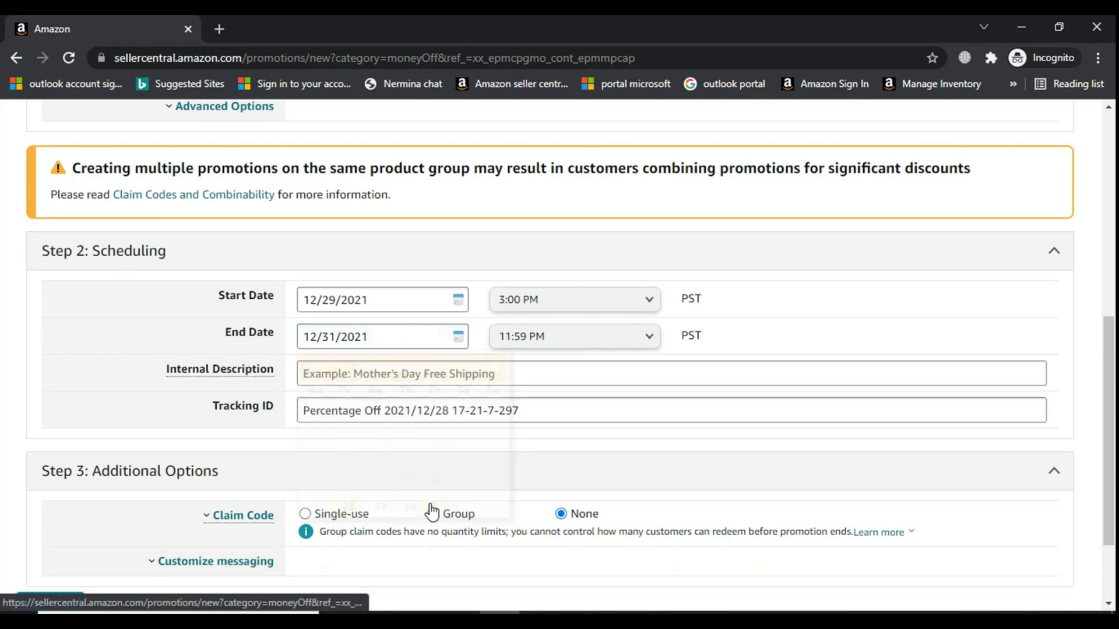
Set the start time to 12:01 AM and the end time to 1:00 AM
click(646, 301)
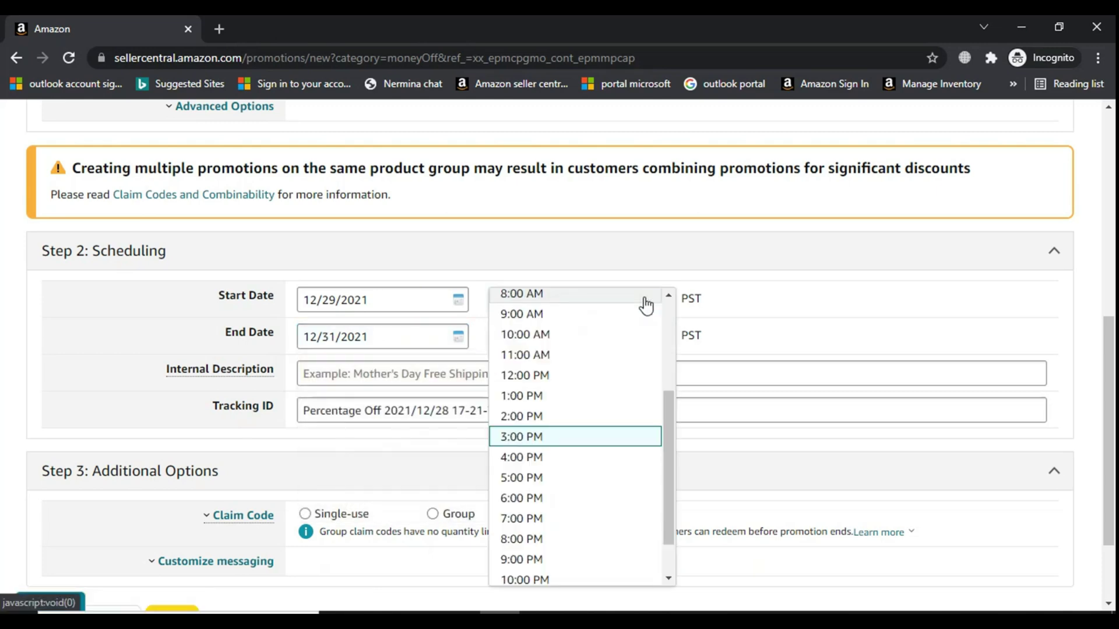
scroll(656, 332, up, 5)
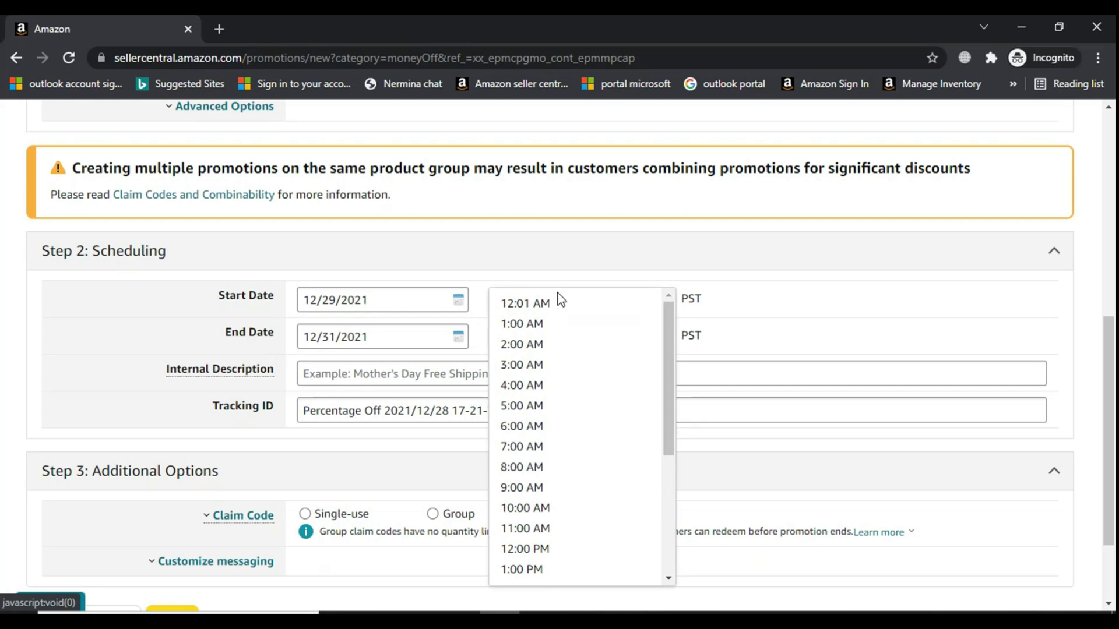
click(550, 306)
click(591, 342)
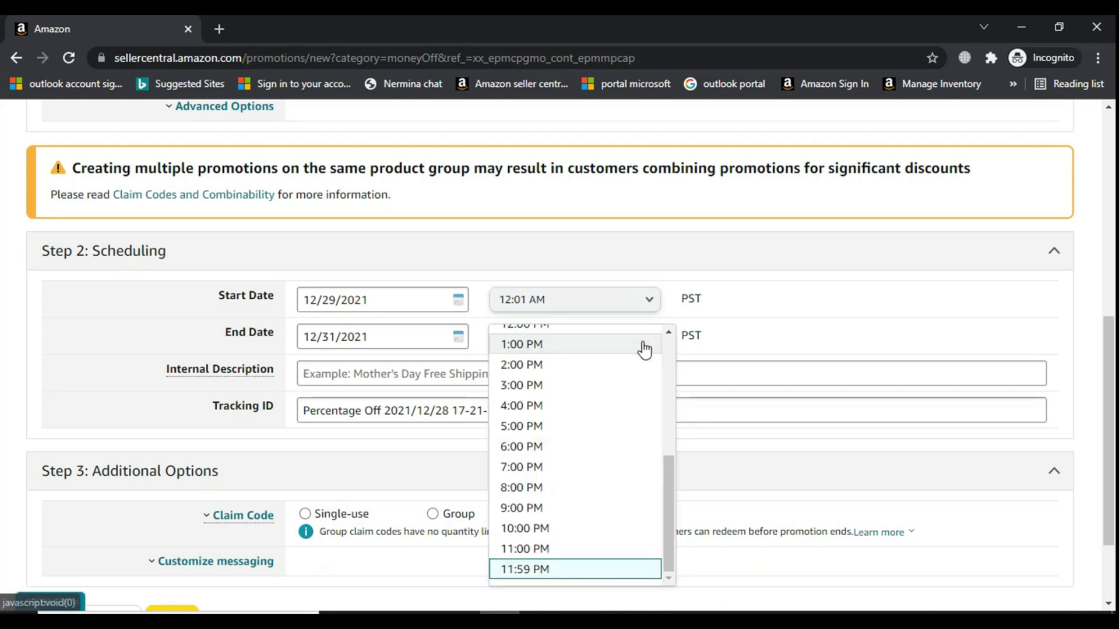
drag(669, 503, 674, 358)
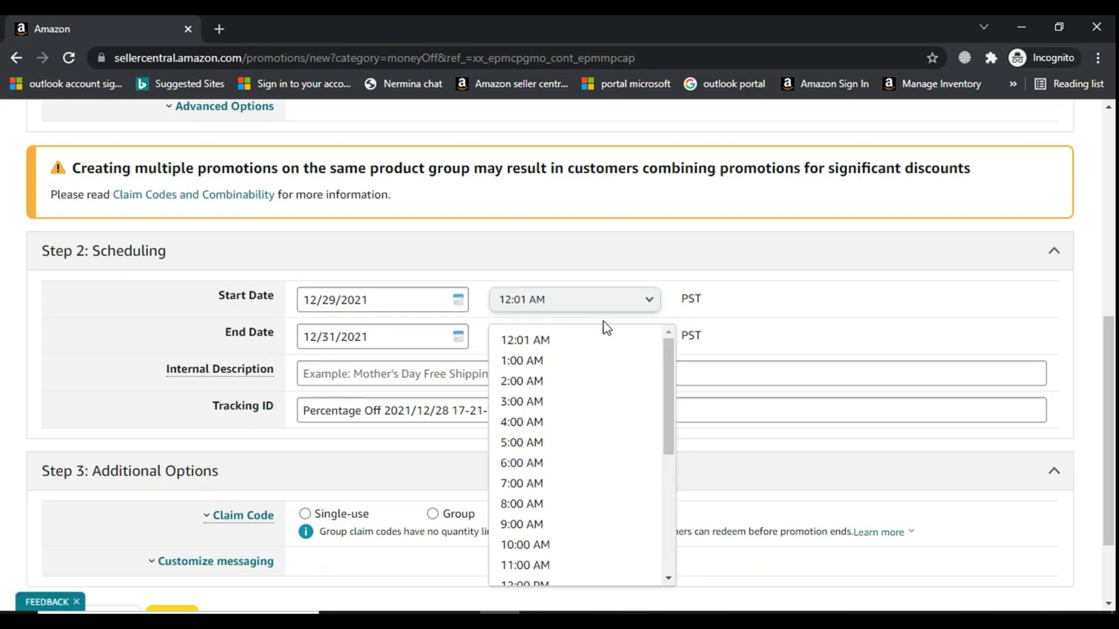
click(559, 355)
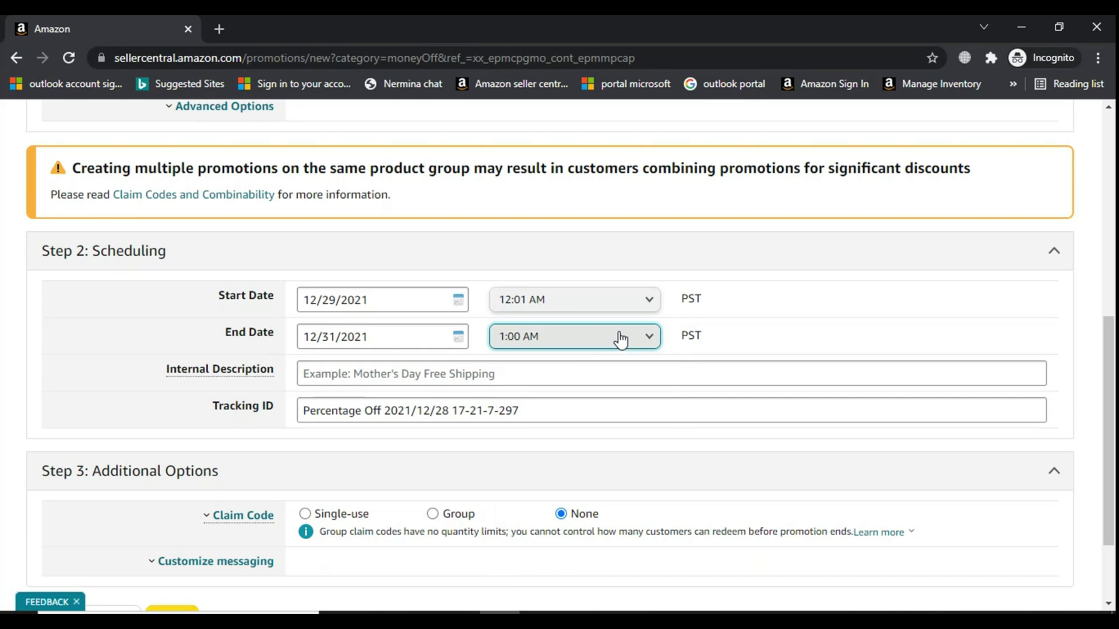
Give the promotion the internal description 10% OFF
click(446, 374)
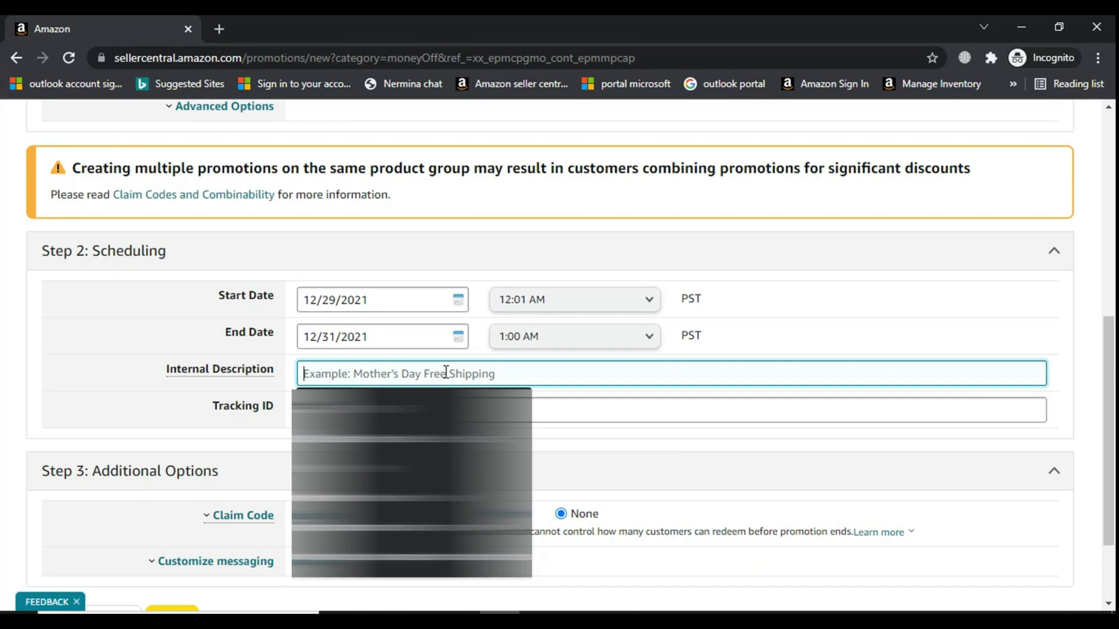
text(10% OFF)
key(Return)
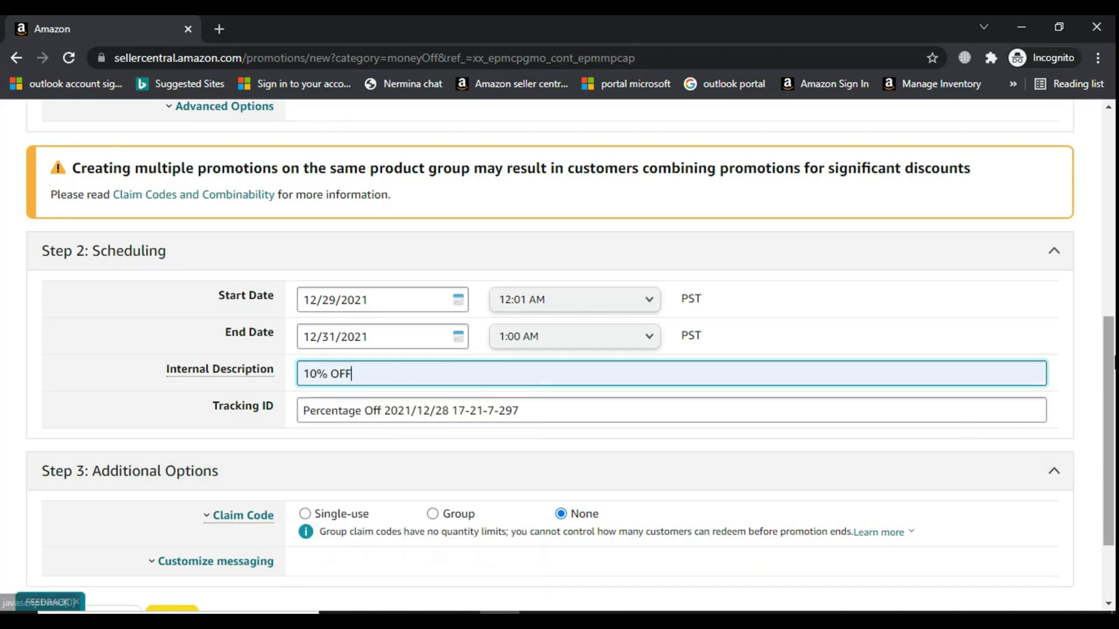
drag(1111, 362, 1111, 416)
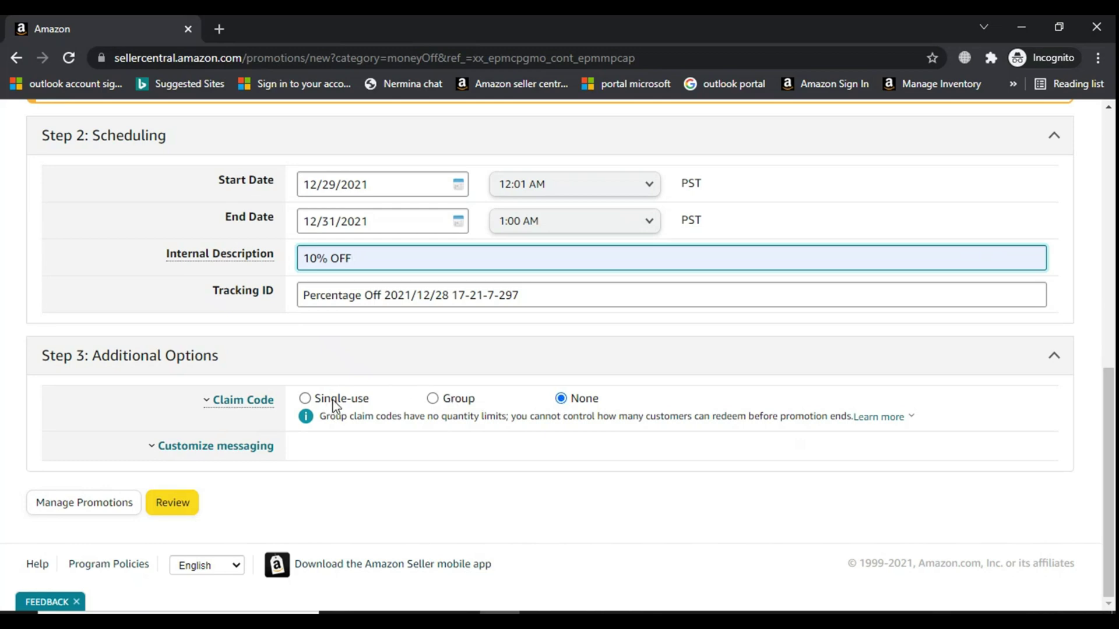
Enable claim codes and switch to a Group code, generating Q6ZG6ZIF
click(334, 402)
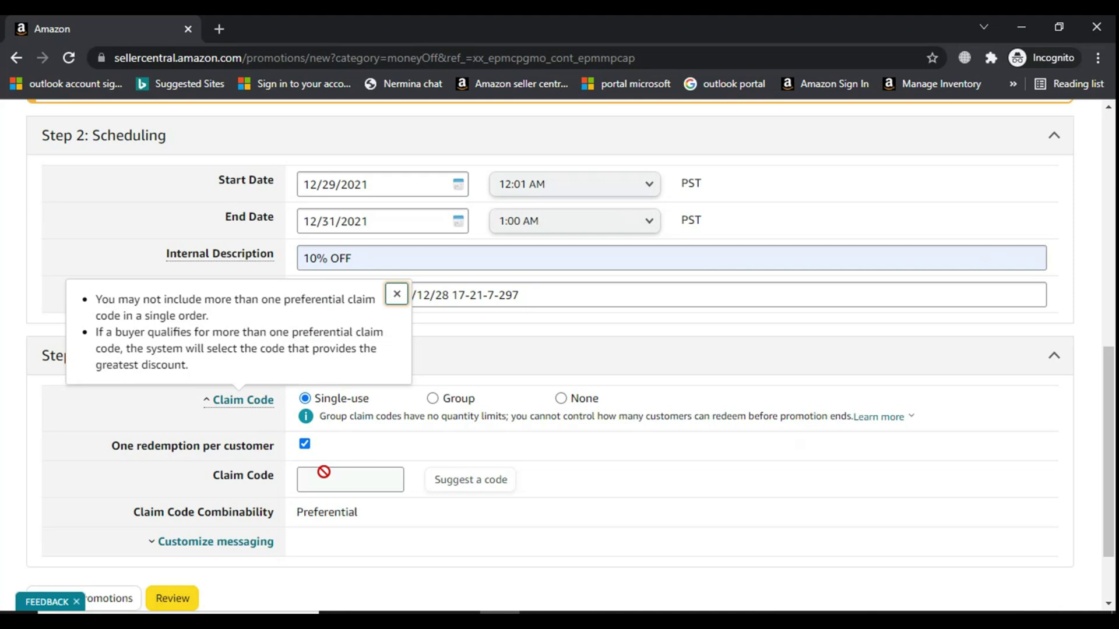
click(456, 400)
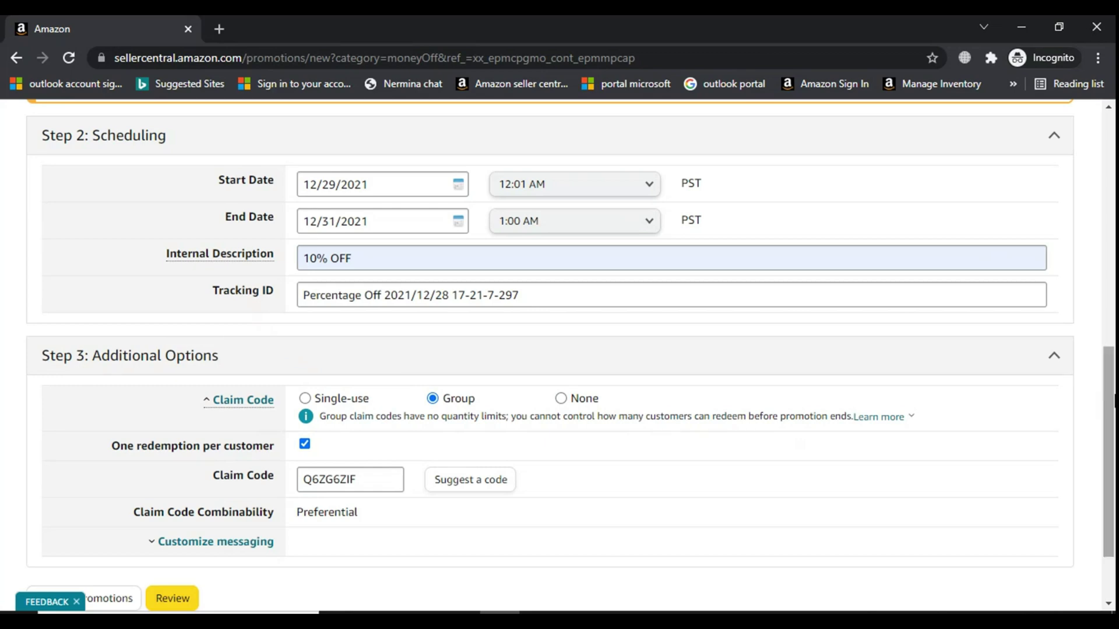
scroll(1109, 412, down, 2)
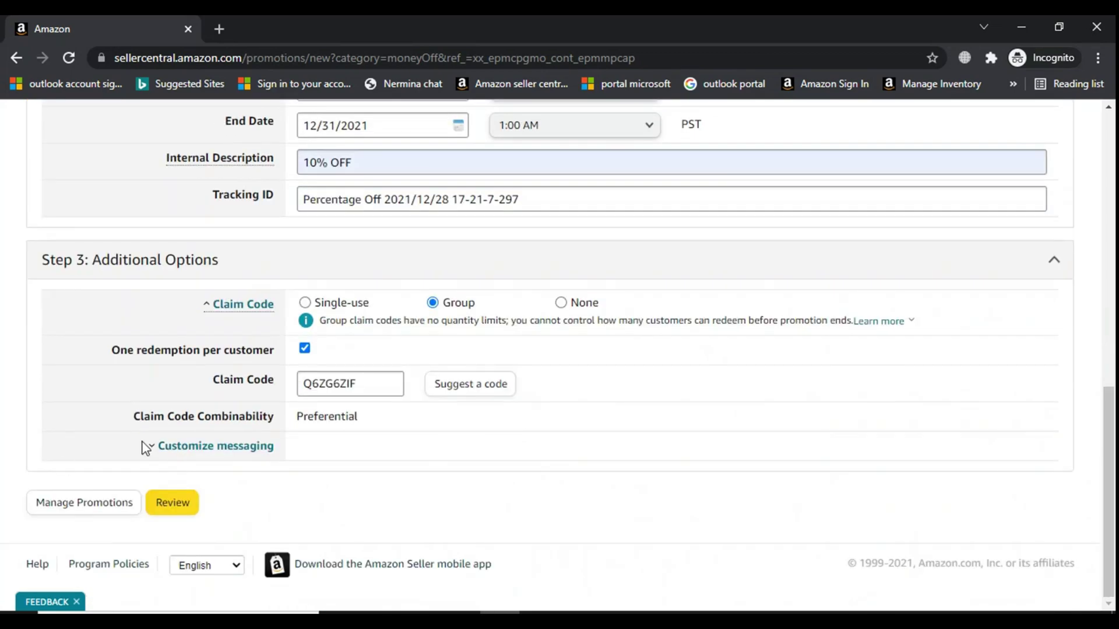
Expand customer messaging and set display precedence to 1
click(217, 447)
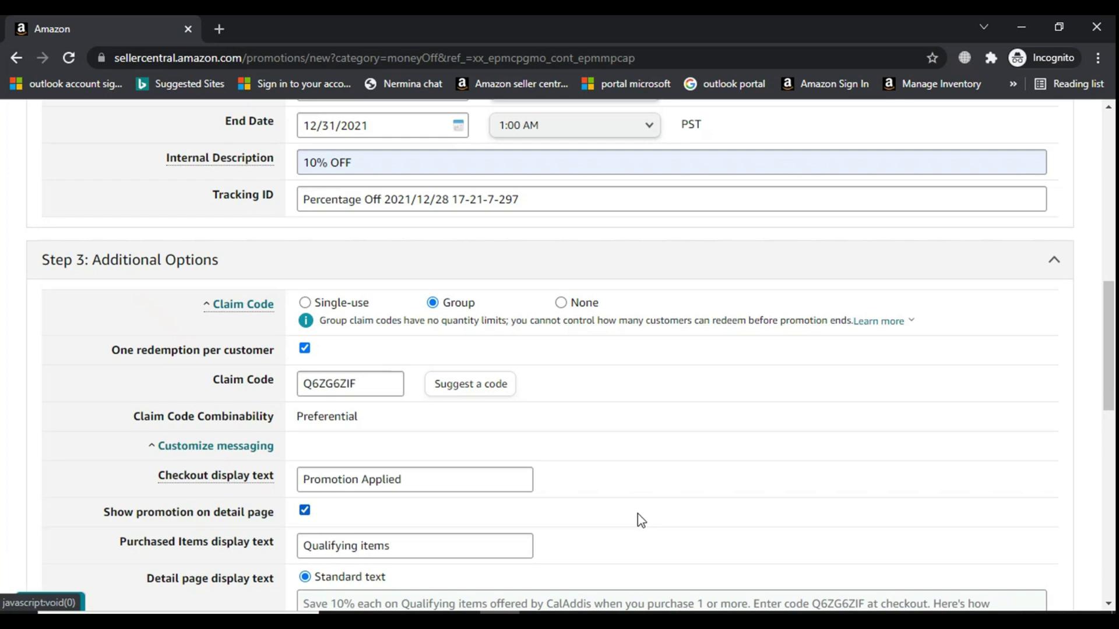
mouse_move(1112, 361)
mouse_down()
mouse_move(1112, 433)
mouse_move(1112, 400)
mouse_up()
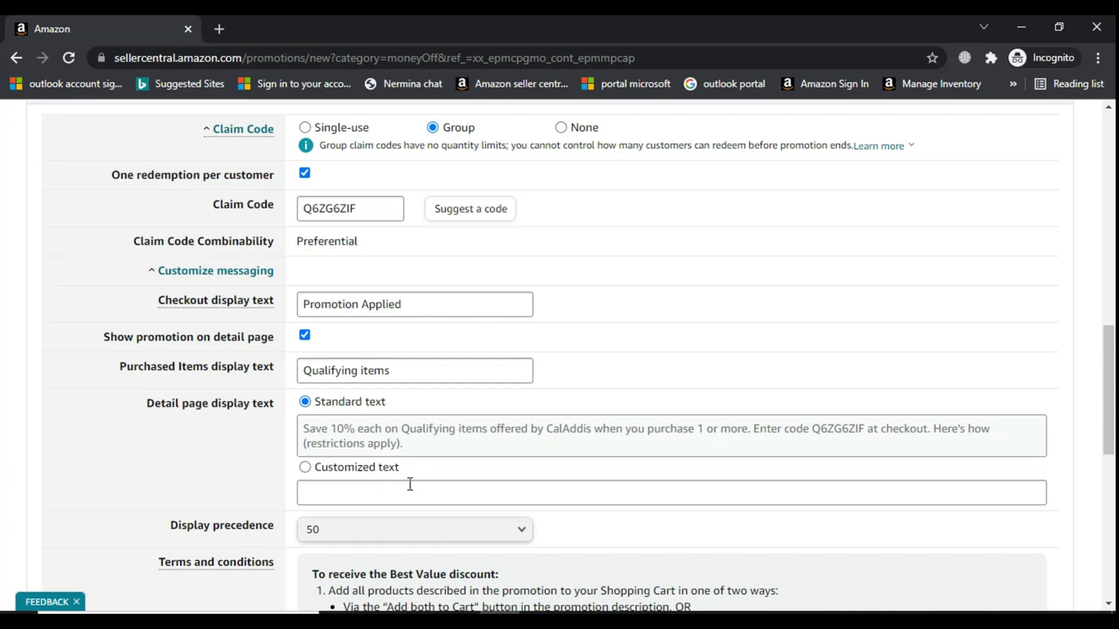
click(525, 531)
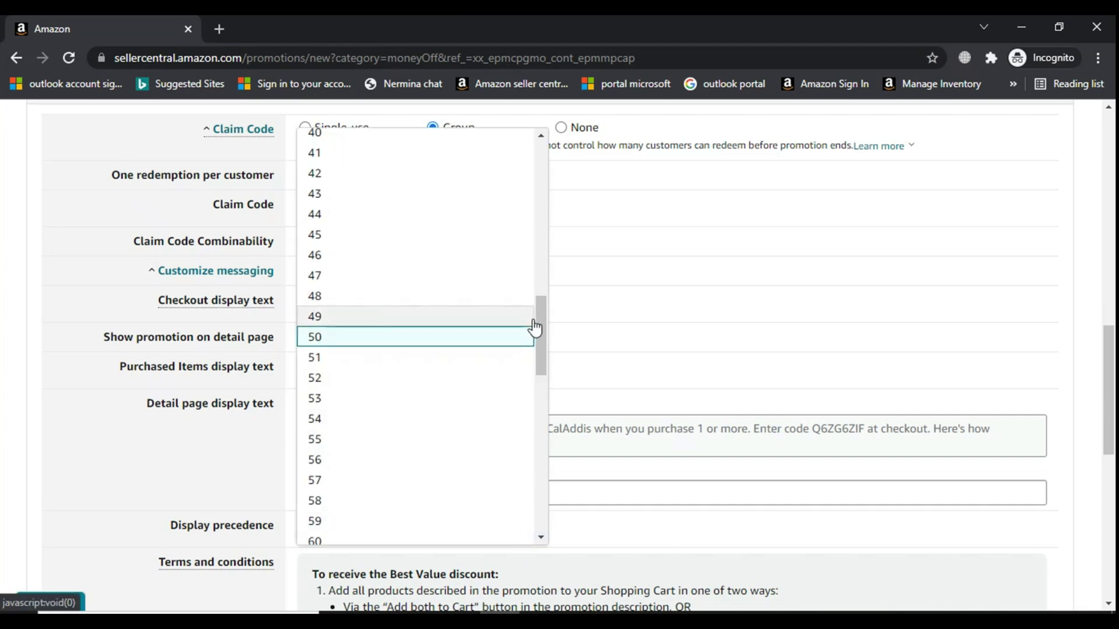
drag(535, 326, 540, 131)
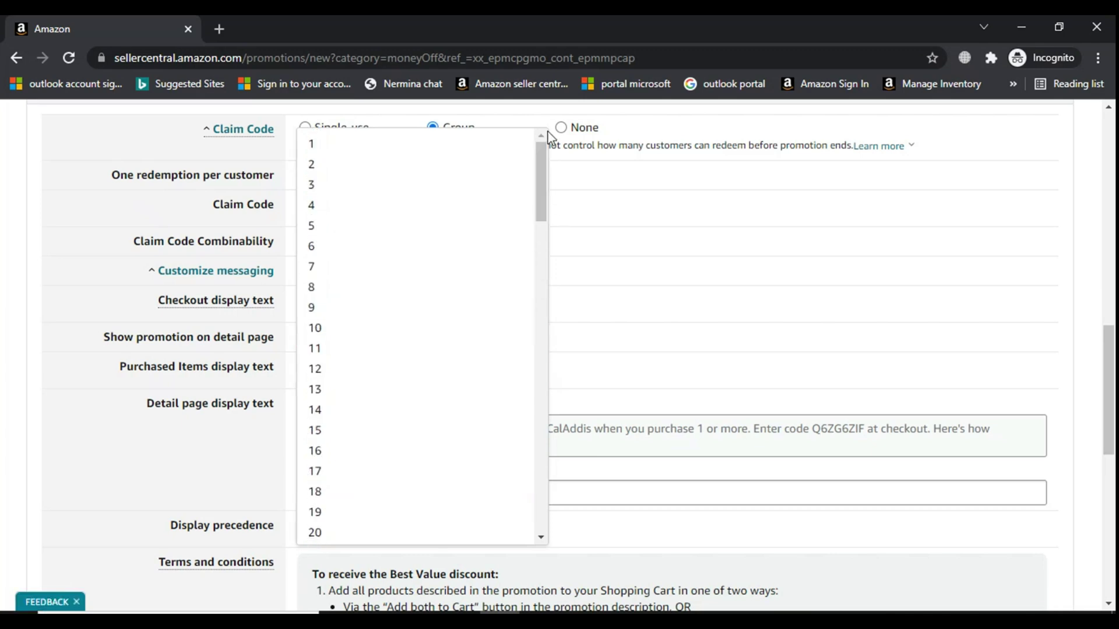
click(409, 144)
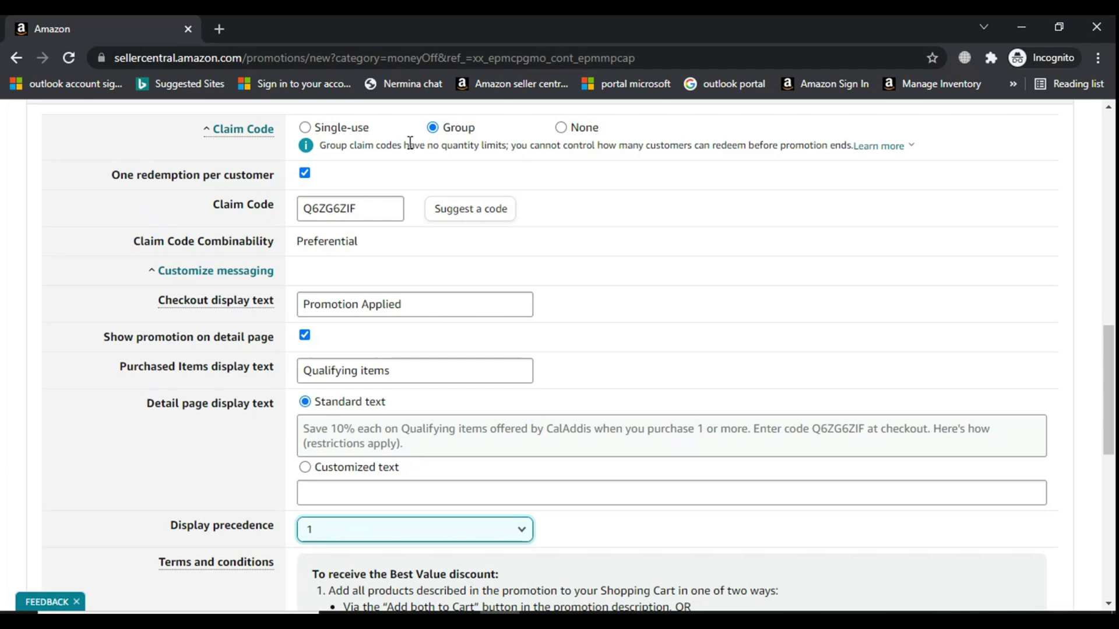
Try display precedence 2, then settle back on 1
key(alt+Down)
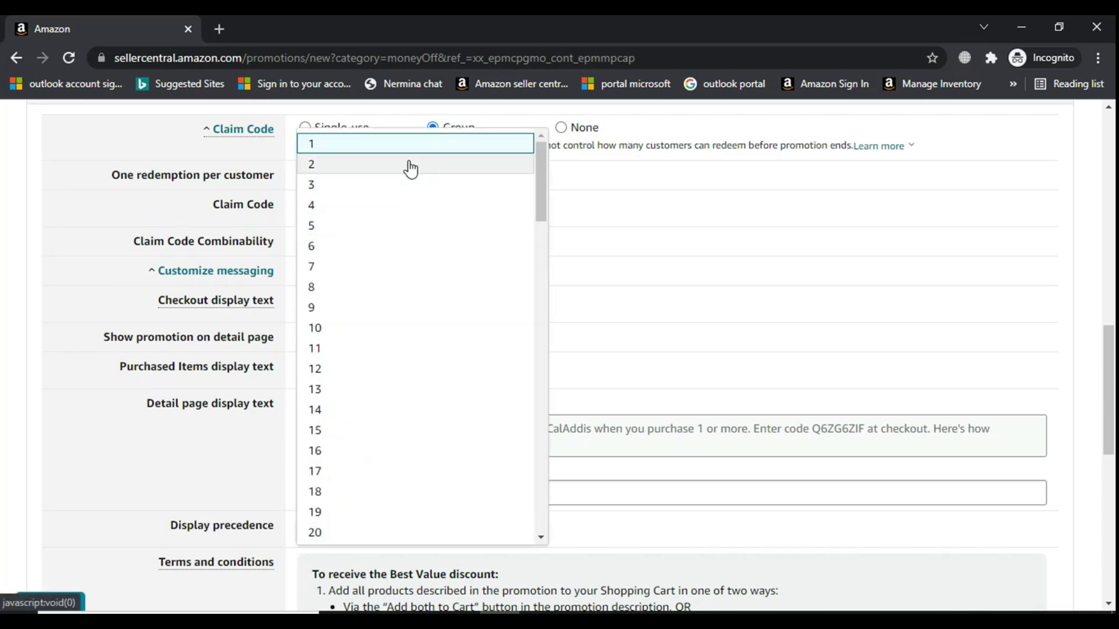
click(410, 165)
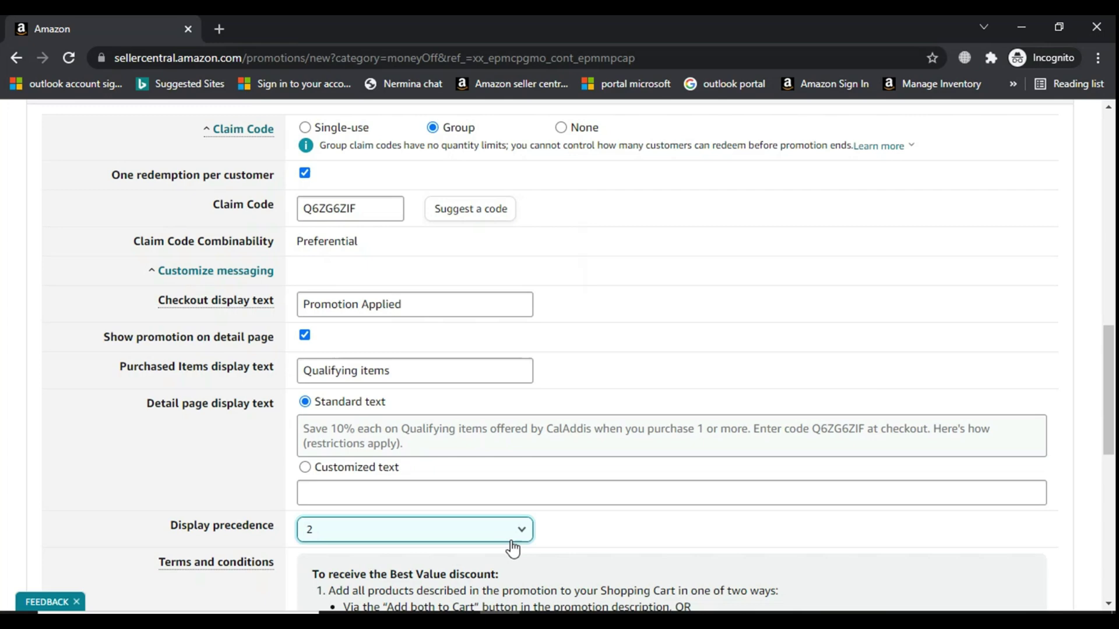
click(525, 530)
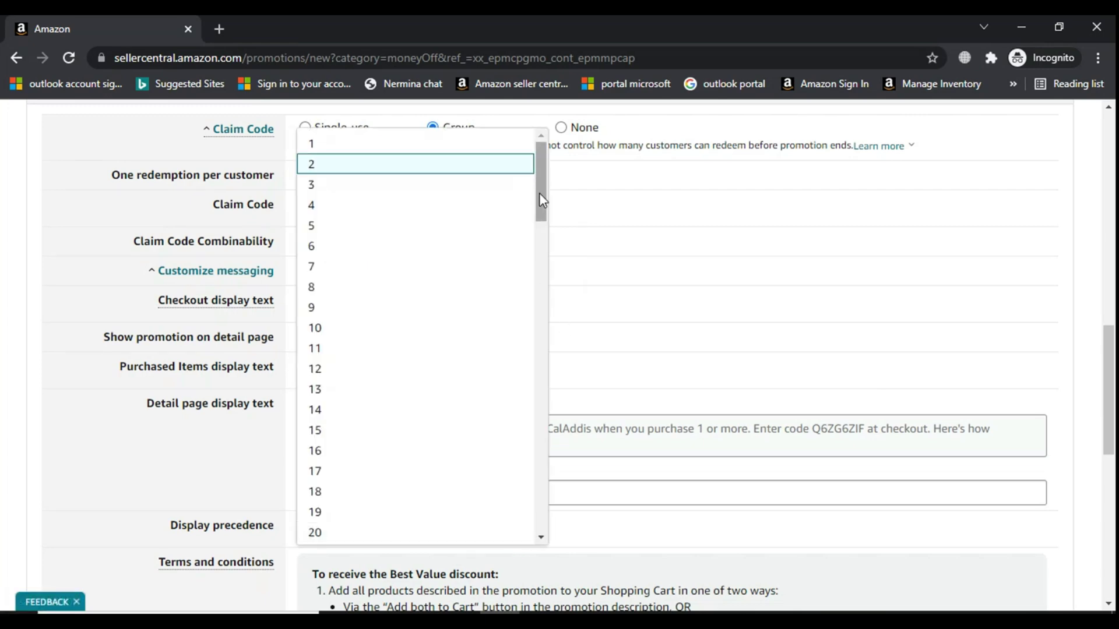
click(425, 144)
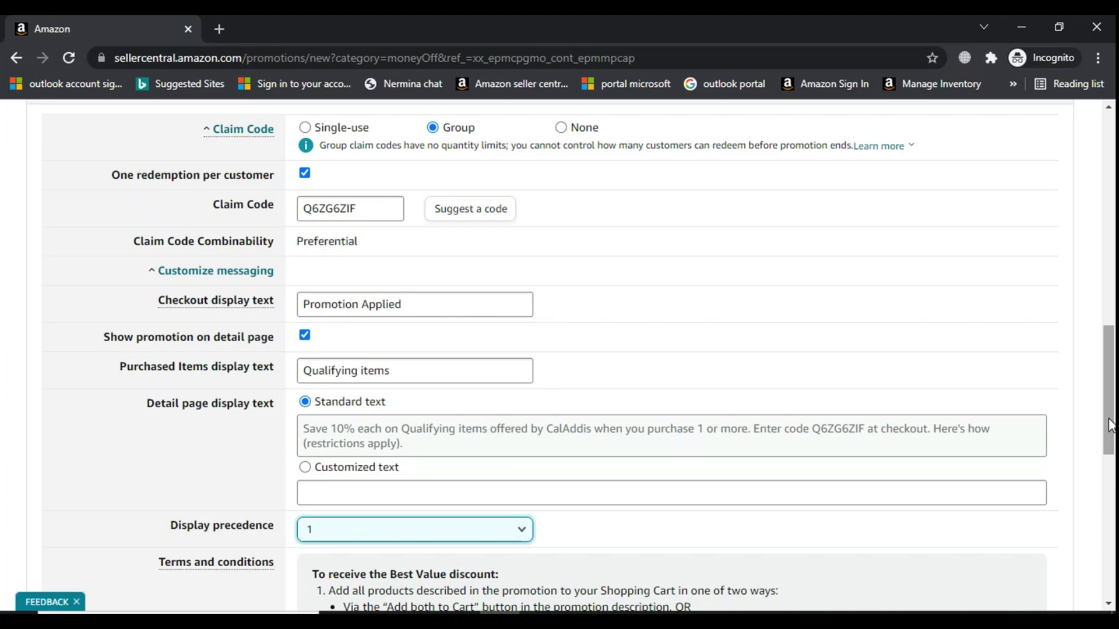
drag(1110, 424, 1111, 565)
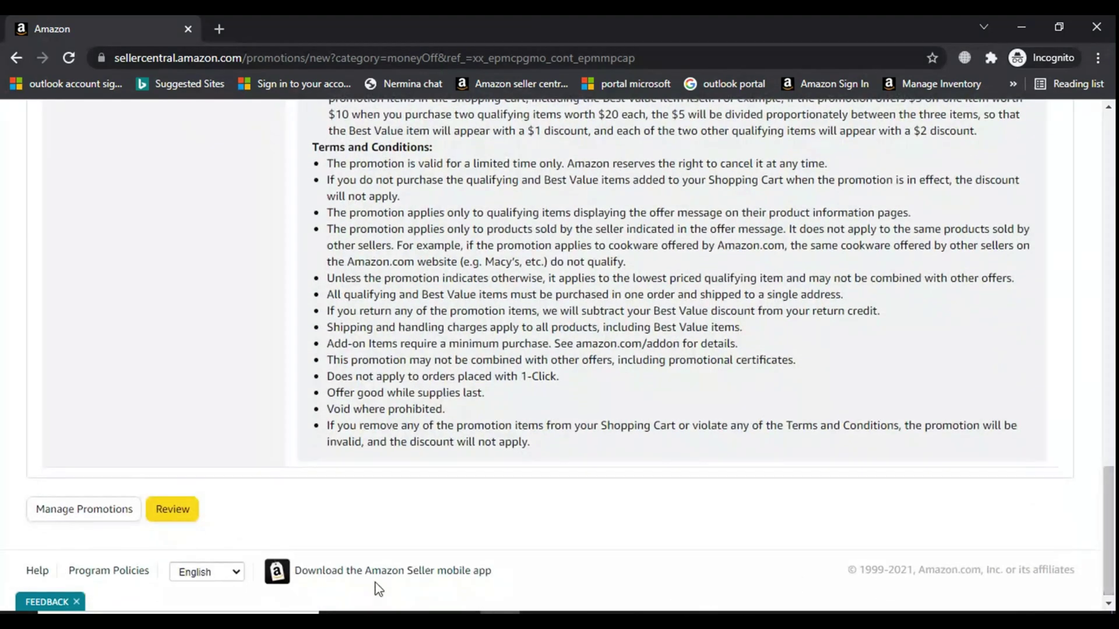
Send the finished 10% off promotion to the Review Promotion summary
click(184, 515)
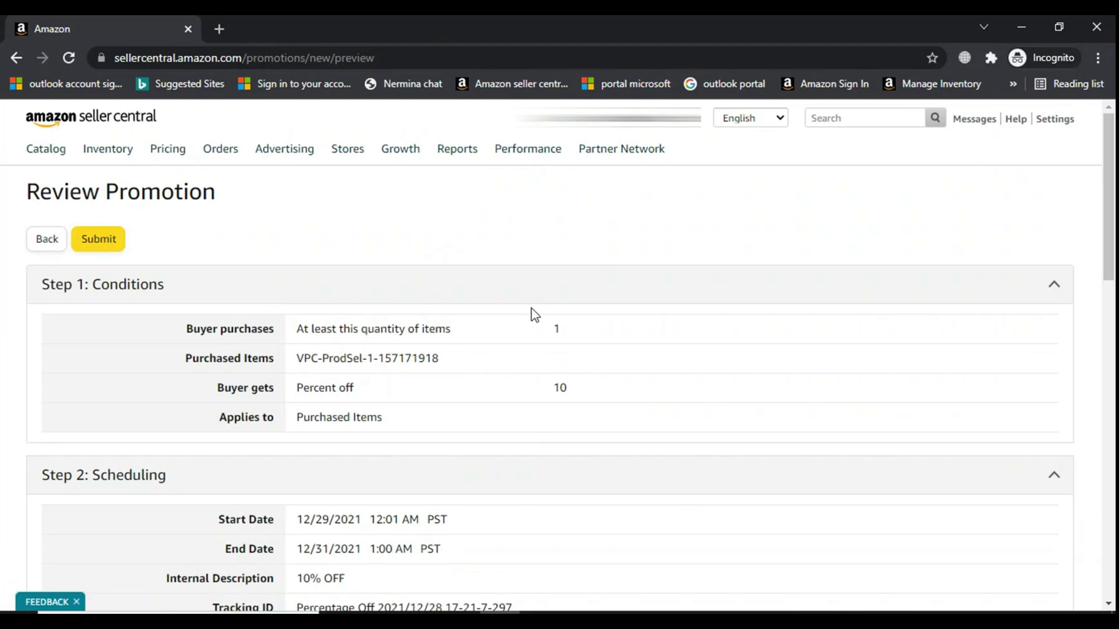
mouse_move(1107, 196)
mouse_down()
mouse_move(1100, 433)
mouse_move(1105, 164)
mouse_up()
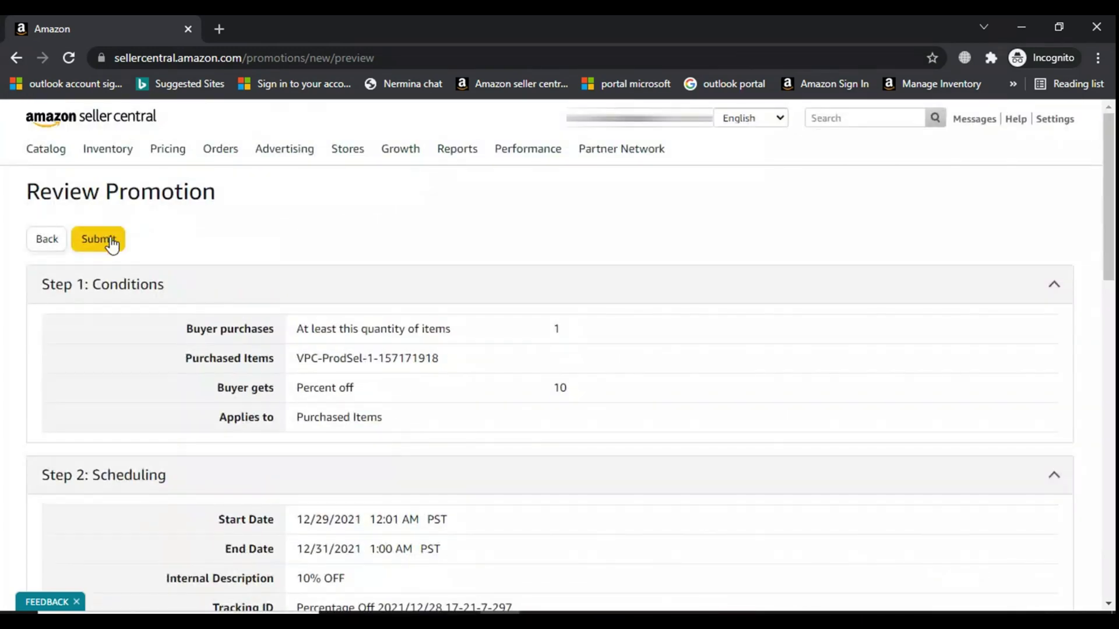